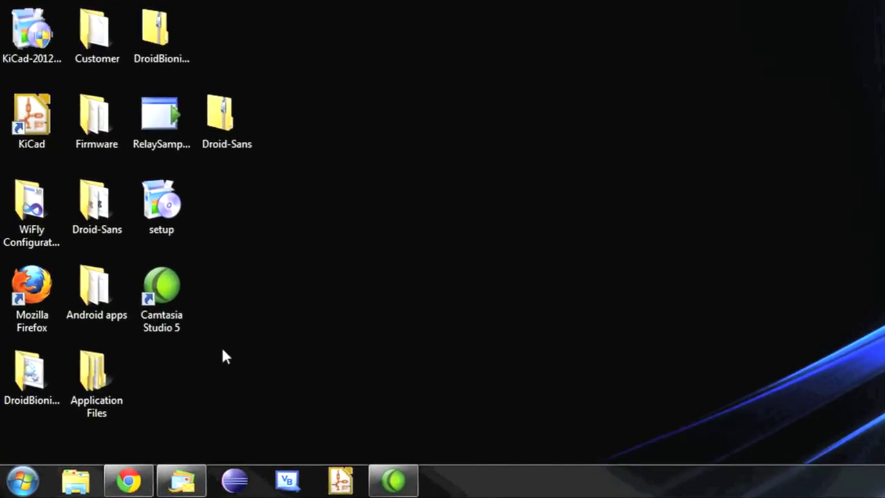
Confirm in Device Manager that the USB Serial Port is COM12, then close Device Manager and Control Panel
{"action": "left_click", "coordinate": [22, 482]}
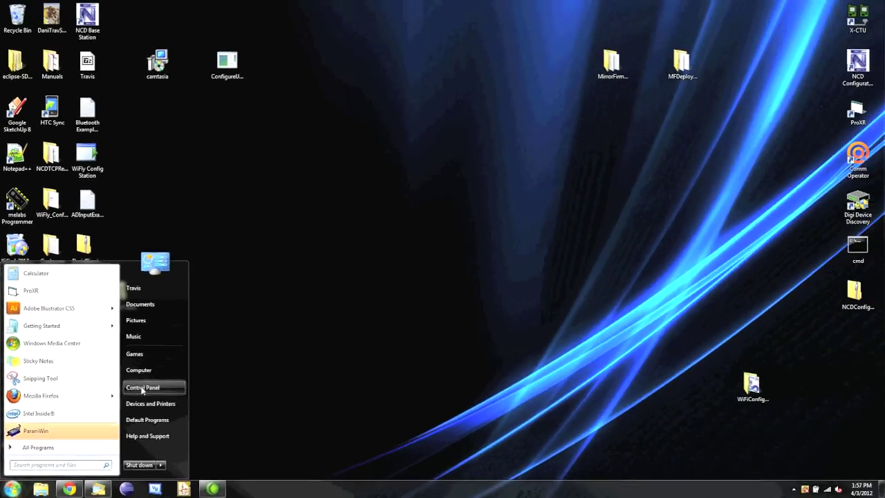
{"action": "left_click", "coordinate": [143, 389]}
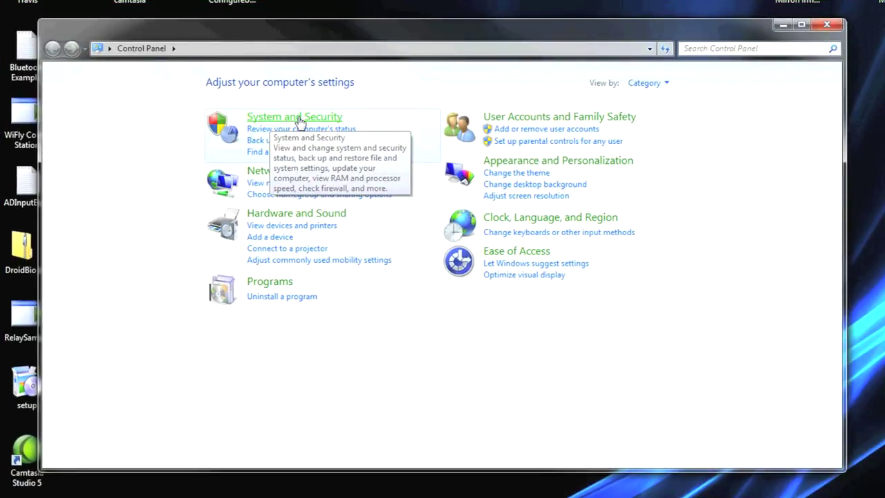
{"action": "left_click", "coordinate": [299, 121]}
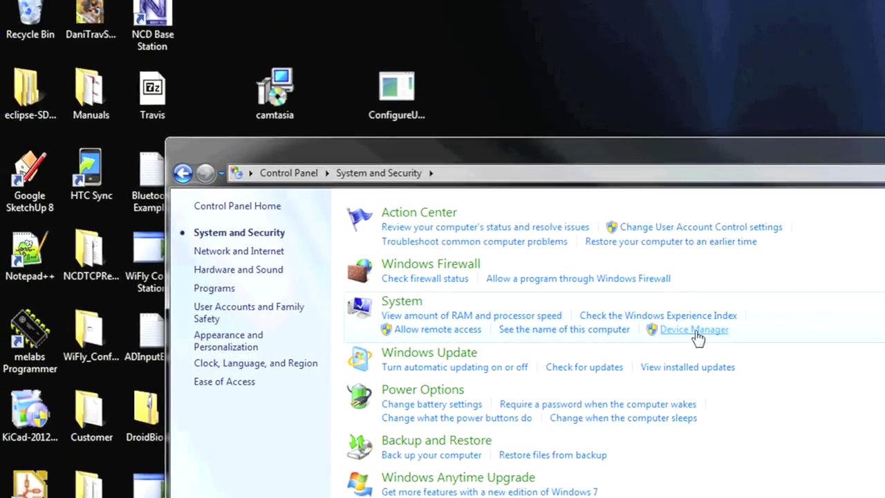
{"action": "left_click", "coordinate": [483, 180]}
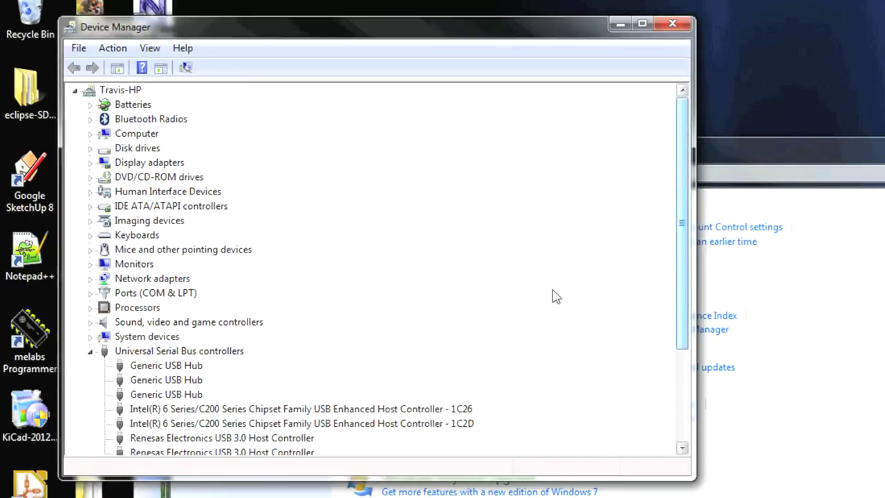
{"action": "left_click", "coordinate": [90, 293]}
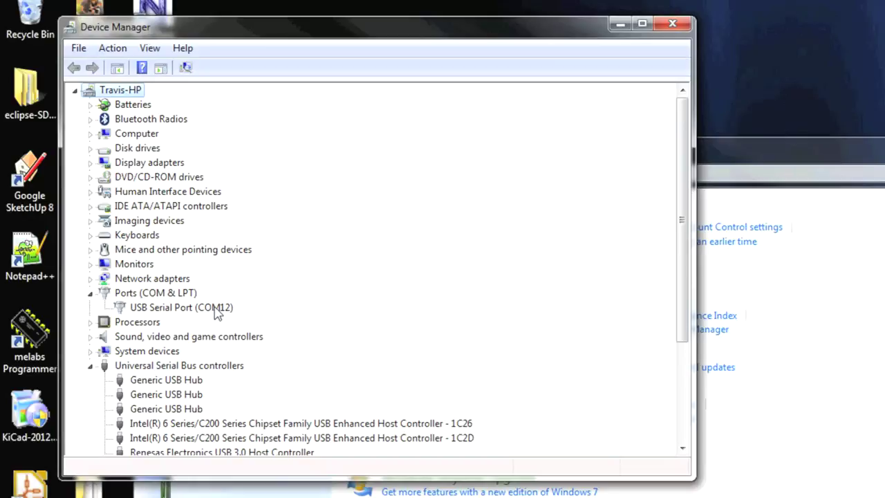
{"action": "left_click", "coordinate": [141, 309]}
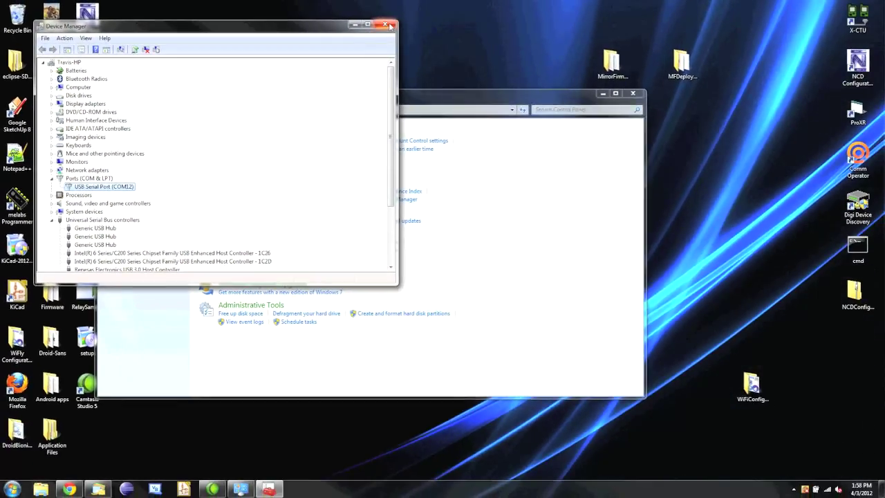
{"action": "left_click", "coordinate": [393, 26]}
{"action": "left_click", "coordinate": [630, 94]}
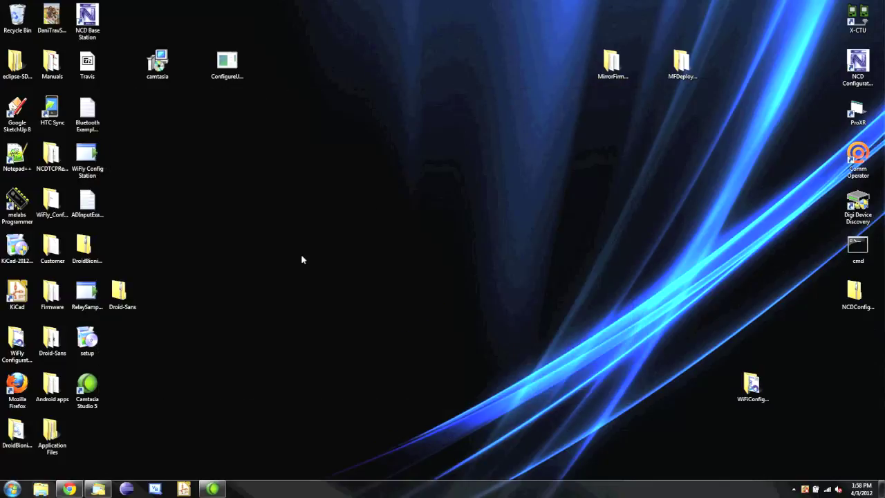
View the Windows row of the FTDI VCP drivers table from NCD's Resources page, then close that tab
{"action": "left_click", "coordinate": [69, 488]}
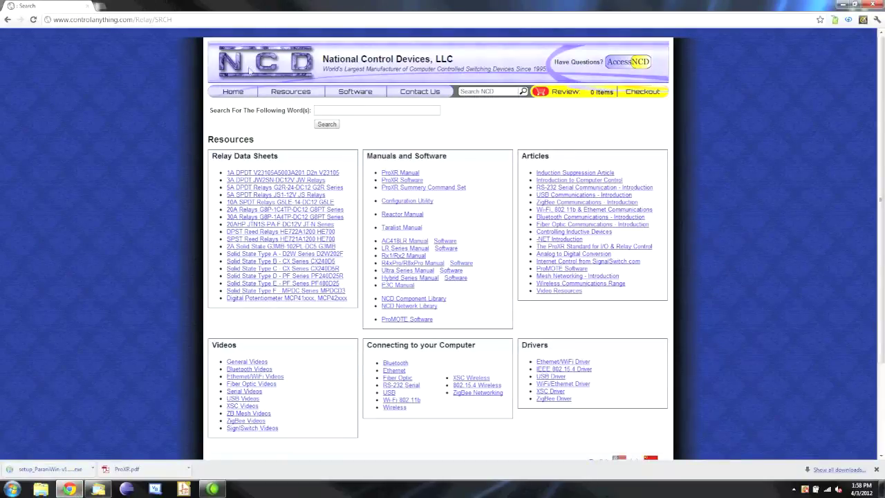
{"action": "left_click", "coordinate": [294, 95]}
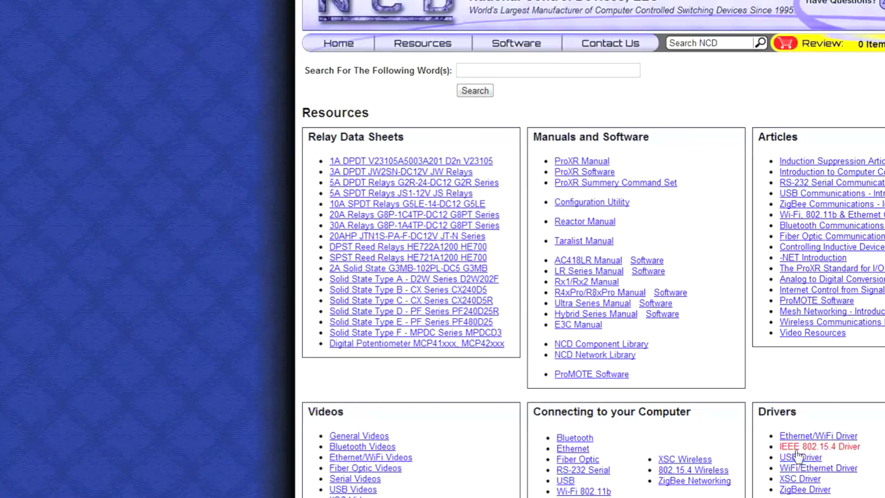
{"action": "left_click", "coordinate": [795, 461]}
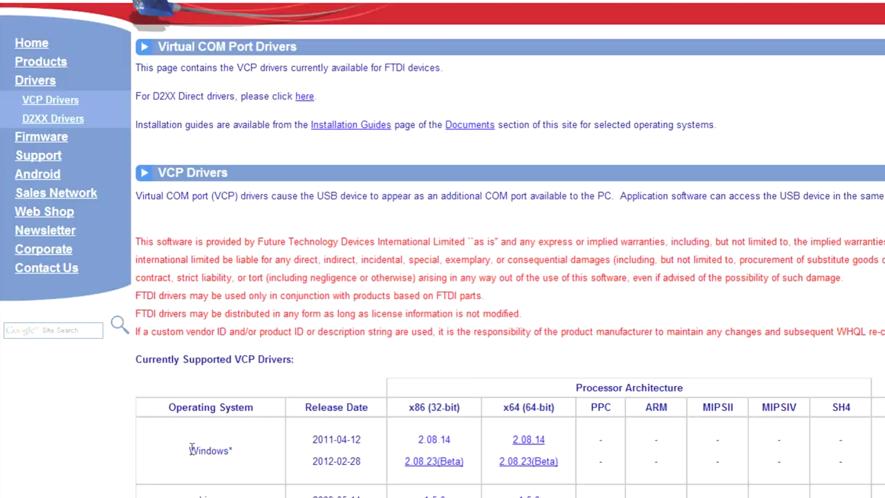
{"action": "left_click_drag", "start_coordinate": [191, 448], "coordinate": [230, 450]}
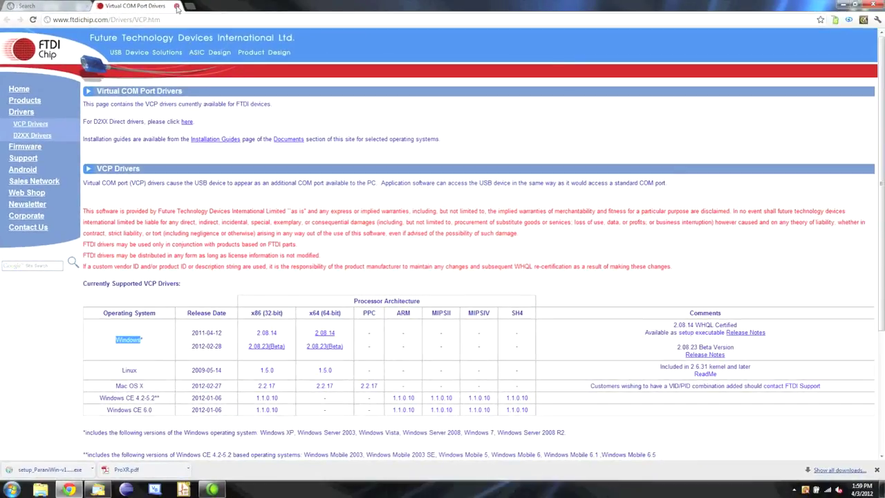
{"action": "left_click", "coordinate": [178, 9]}
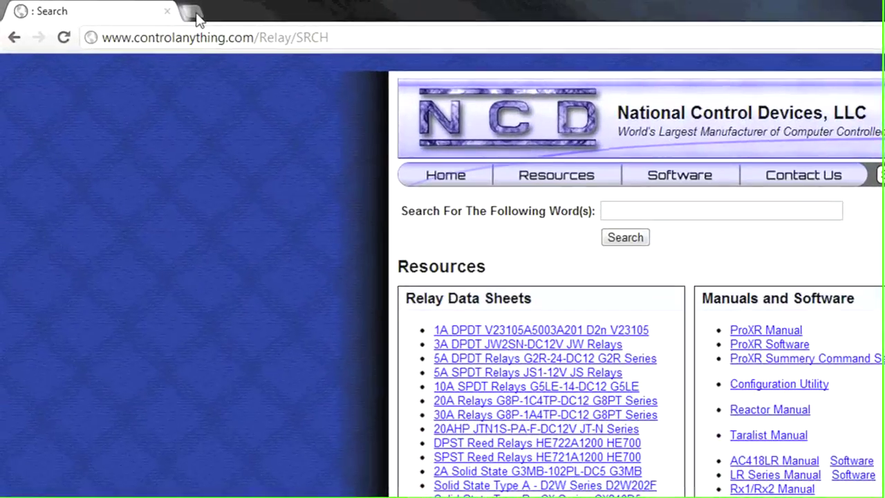
{"action": "left_click", "coordinate": [196, 15]}
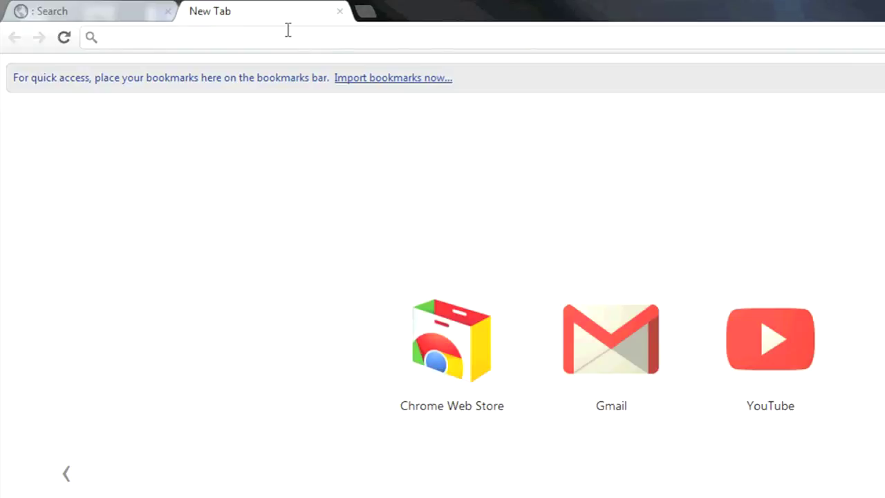
{"action": "type", "text": "www."}
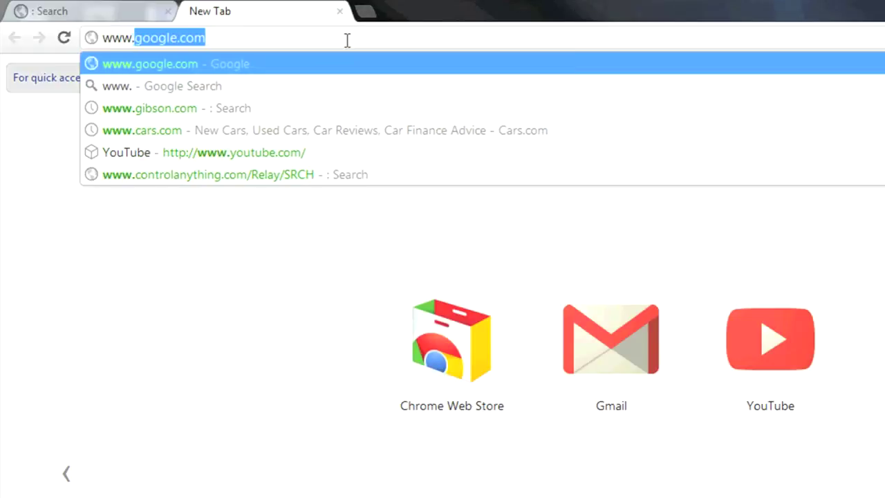
{"action": "type", "text": "sena.com"}
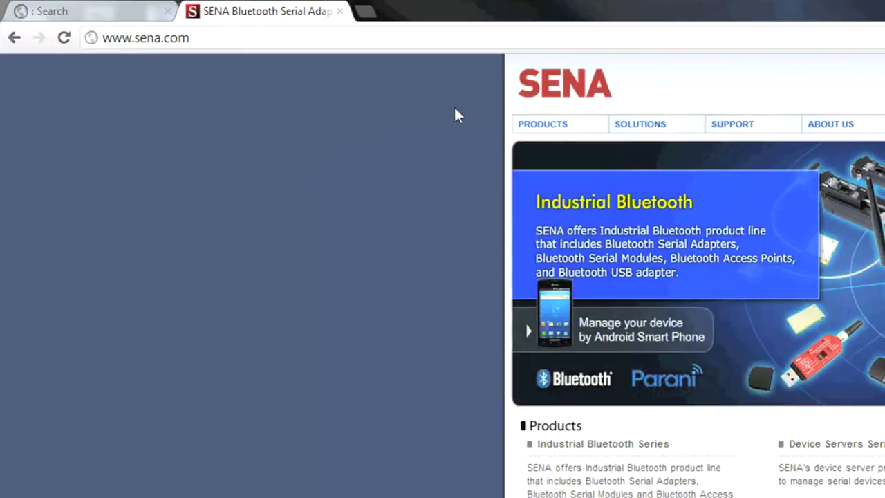
{"action": "mouse_move", "coordinate": [666, 130]}
{"action": "mouse_move", "coordinate": [737, 127]}
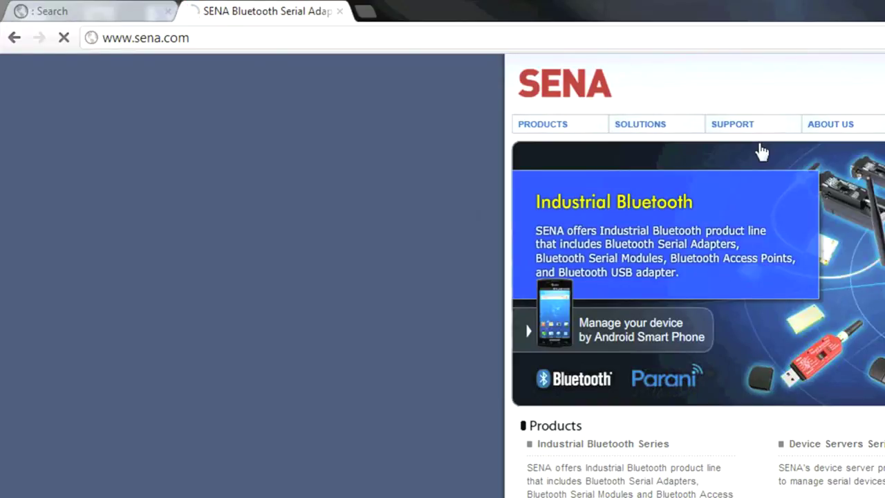
{"action": "left_click", "coordinate": [761, 152]}
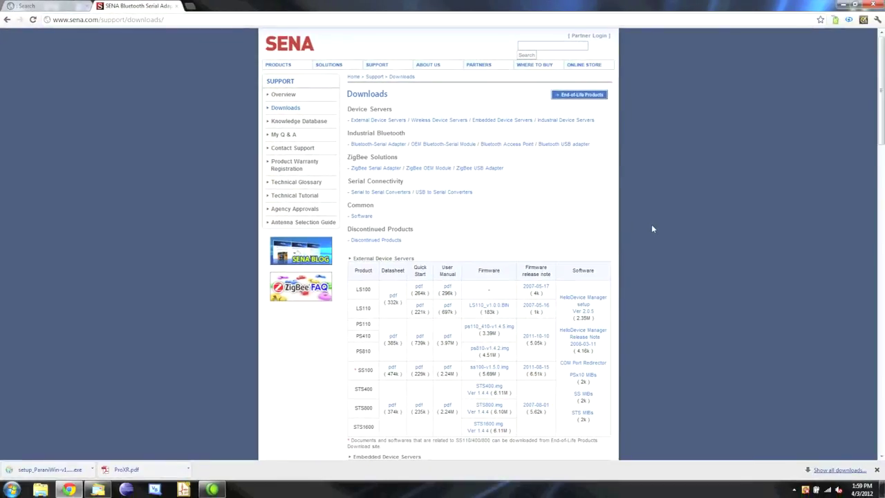
Find the ParaniWin entry in the Software section and download setup_ParaniWin-v1.0.4.exe
{"action": "scroll", "coordinate": [651, 228], "scroll_direction": "down", "scroll_amount": 5}
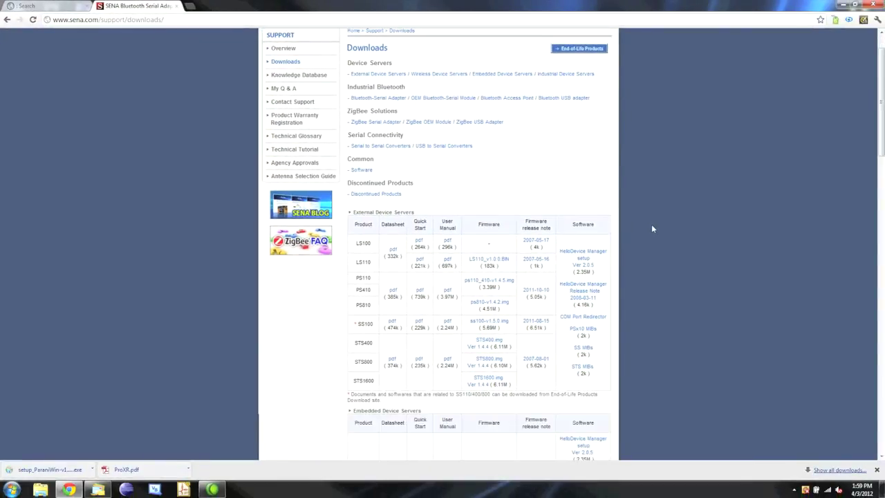
{"action": "scroll", "coordinate": [652, 228], "scroll_direction": "down", "scroll_amount": 5}
{"action": "scroll", "coordinate": [651, 228], "scroll_direction": "down", "scroll_amount": 1}
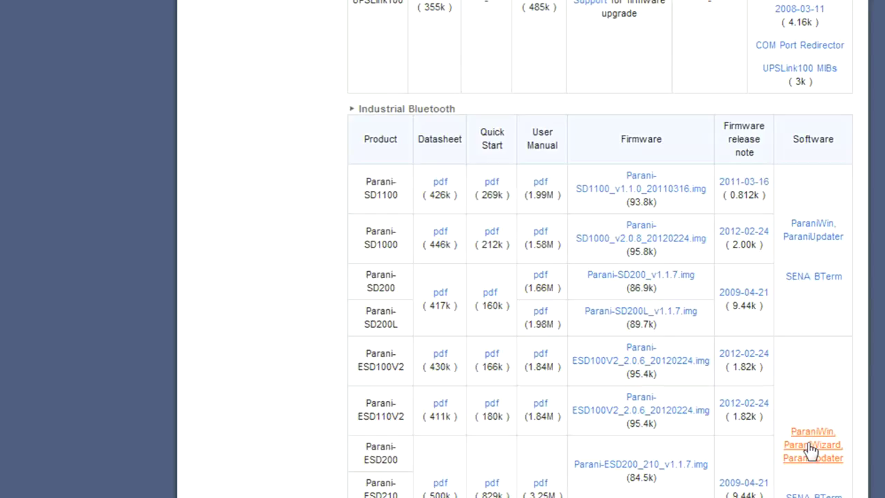
{"action": "left_click", "coordinate": [810, 447]}
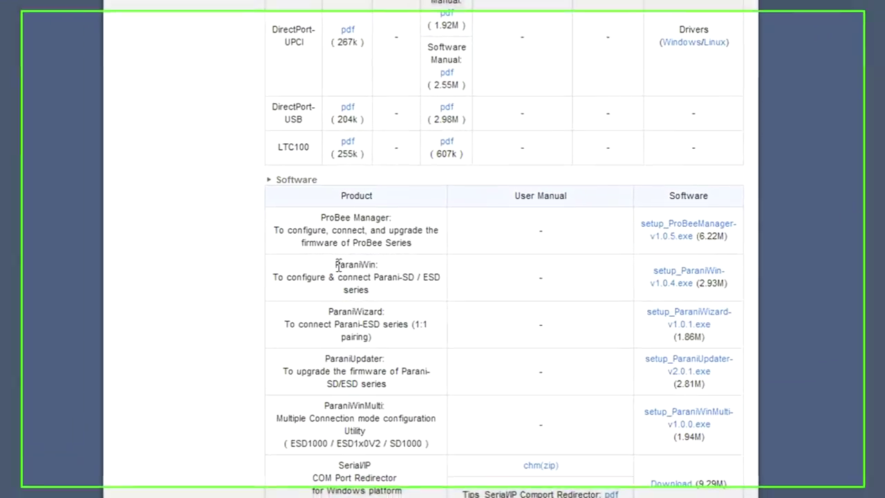
{"action": "left_click_drag", "start_coordinate": [388, 255], "coordinate": [412, 255]}
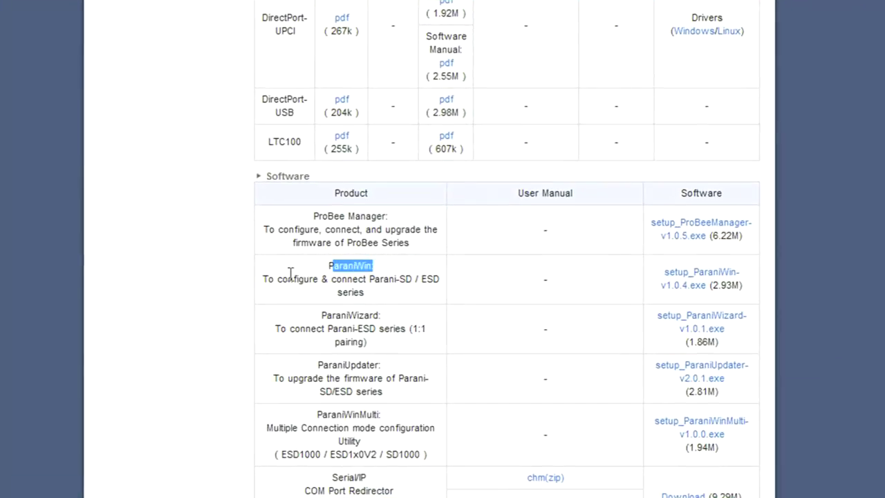
{"action": "left_click_drag", "start_coordinate": [275, 278], "coordinate": [437, 278]}
{"action": "left_click_drag", "start_coordinate": [348, 293], "coordinate": [366, 292]}
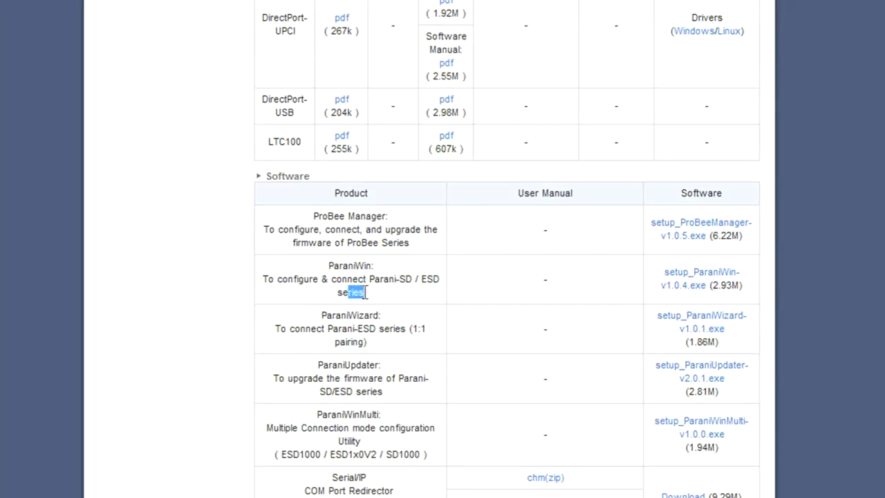
{"action": "left_click", "coordinate": [383, 285]}
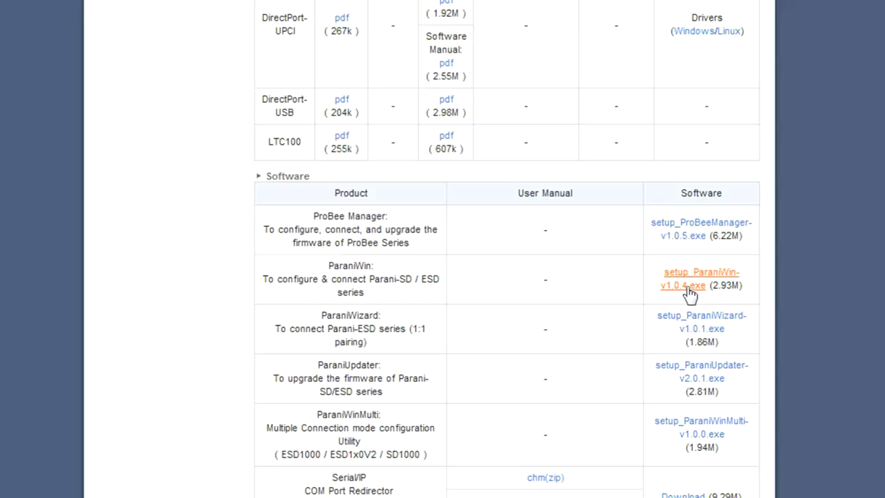
{"action": "left_click", "coordinate": [689, 290]}
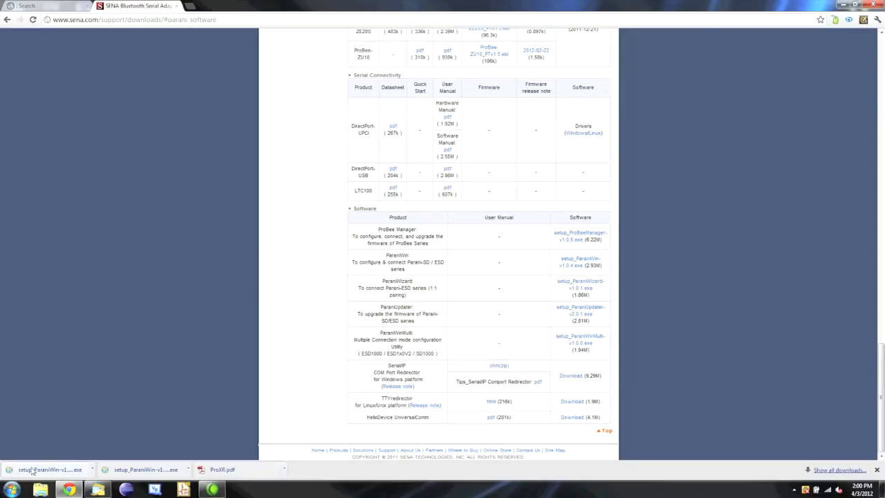
Run the installer to install ParaniWin 1.0.4 in the default folder and launch it
{"action": "left_click", "coordinate": [31, 471]}
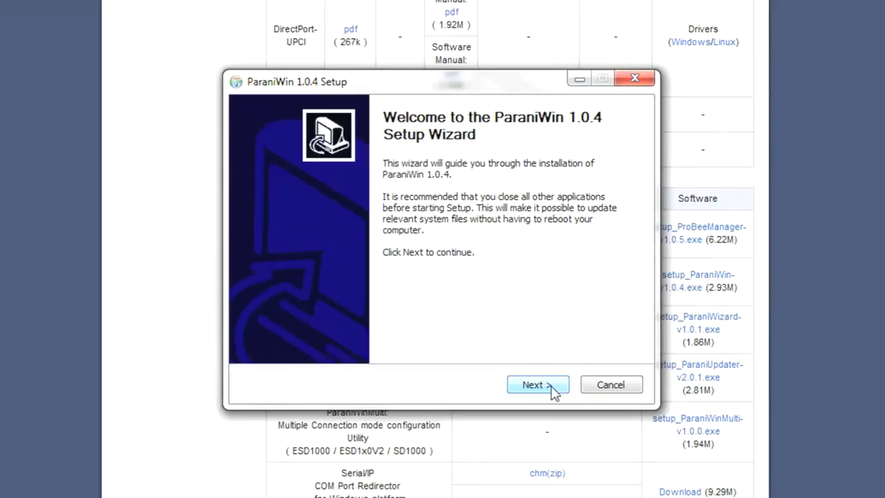
{"action": "left_click", "coordinate": [551, 388]}
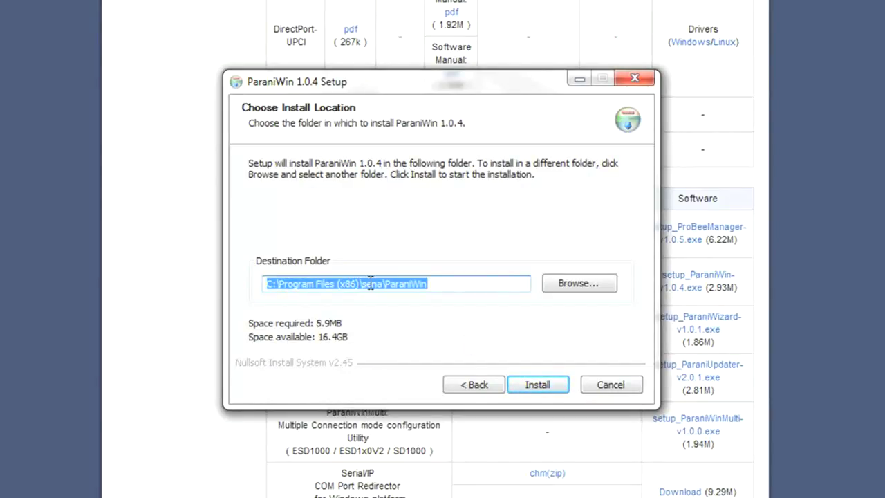
{"action": "left_click", "coordinate": [538, 387]}
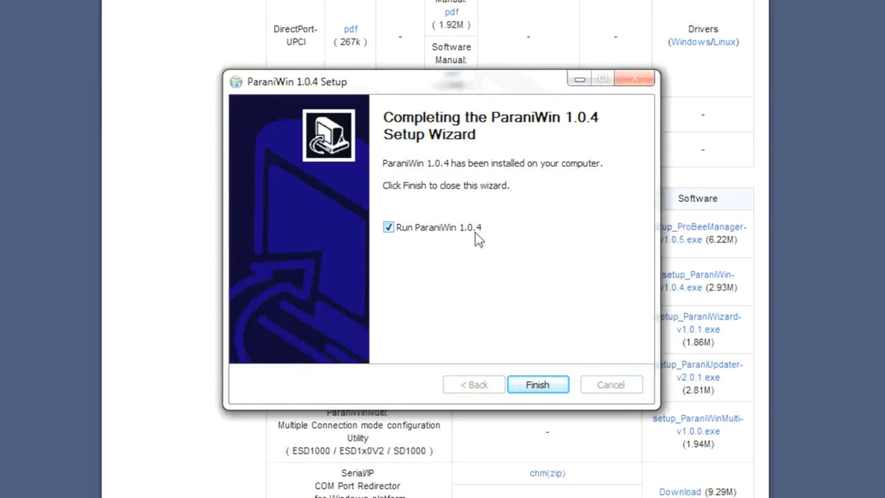
{"action": "left_click", "coordinate": [537, 385]}
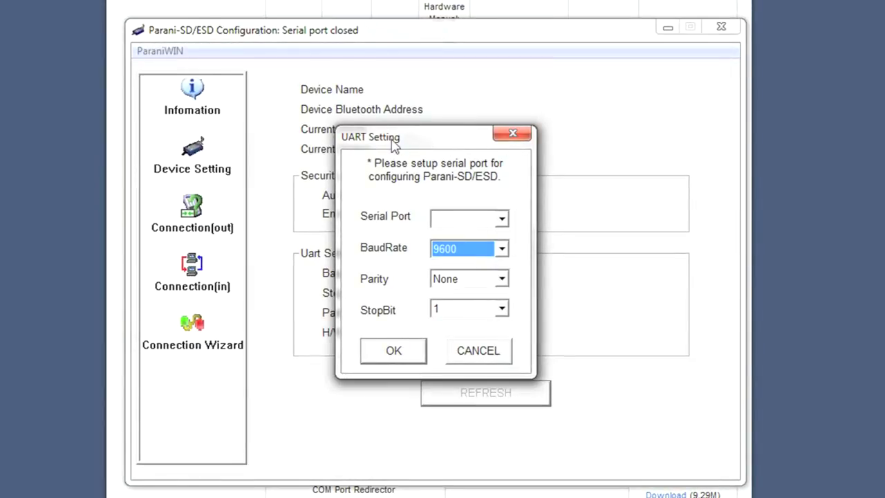
Connect ParaniWin to the module on COM12 at 115200 baud
{"action": "left_click", "coordinate": [501, 217]}
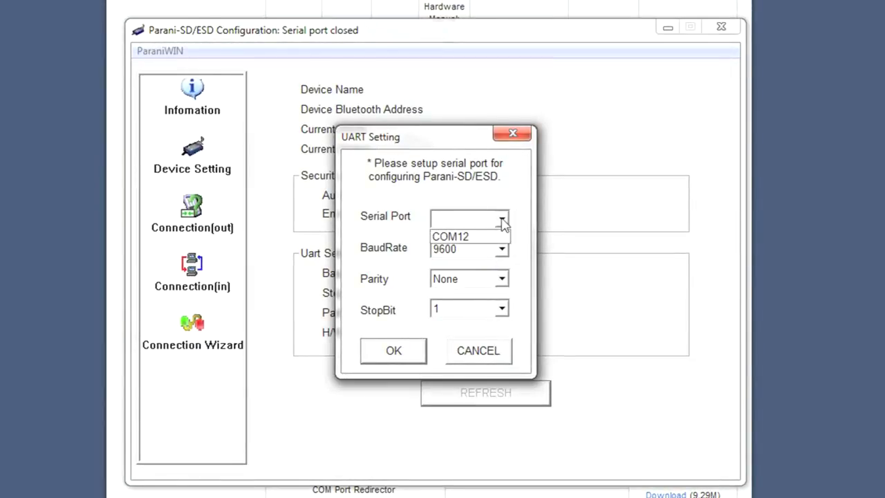
{"action": "left_click", "coordinate": [470, 239]}
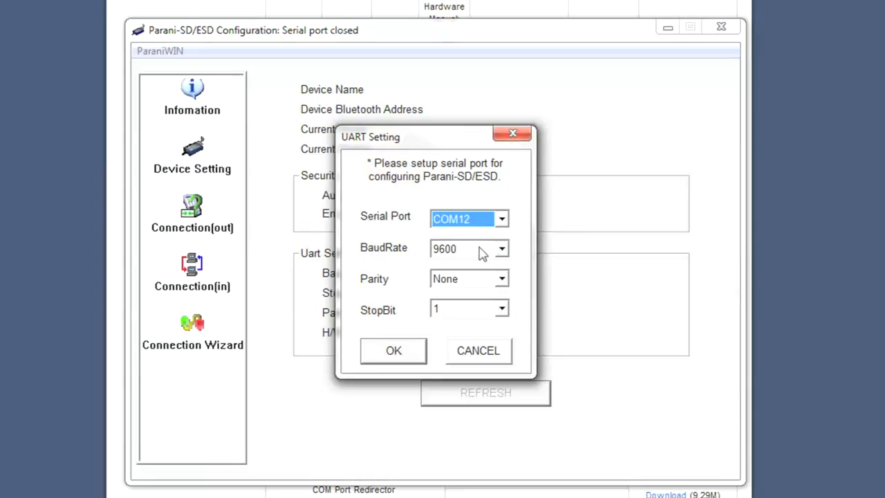
{"action": "left_click", "coordinate": [503, 253]}
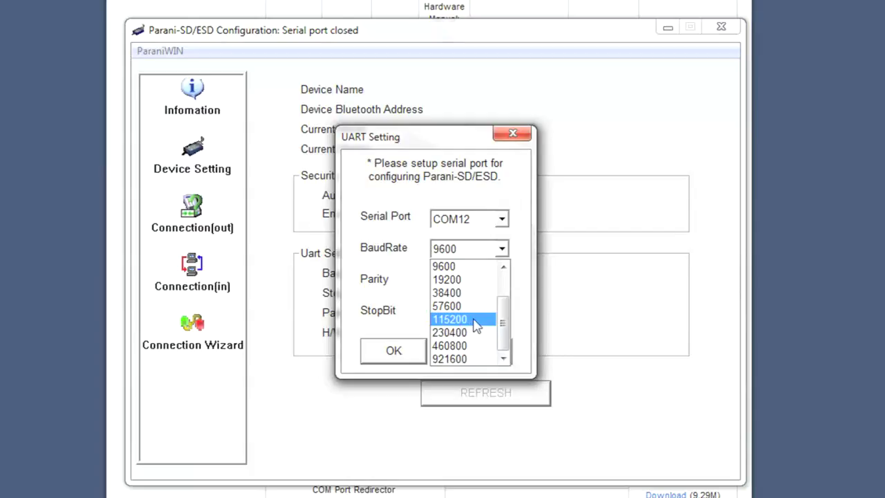
{"action": "left_click", "coordinate": [476, 326]}
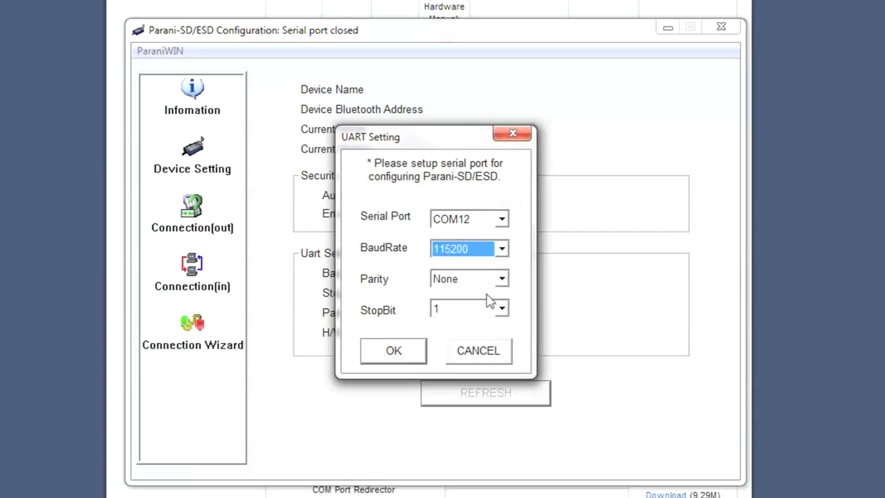
{"action": "left_click", "coordinate": [398, 355]}
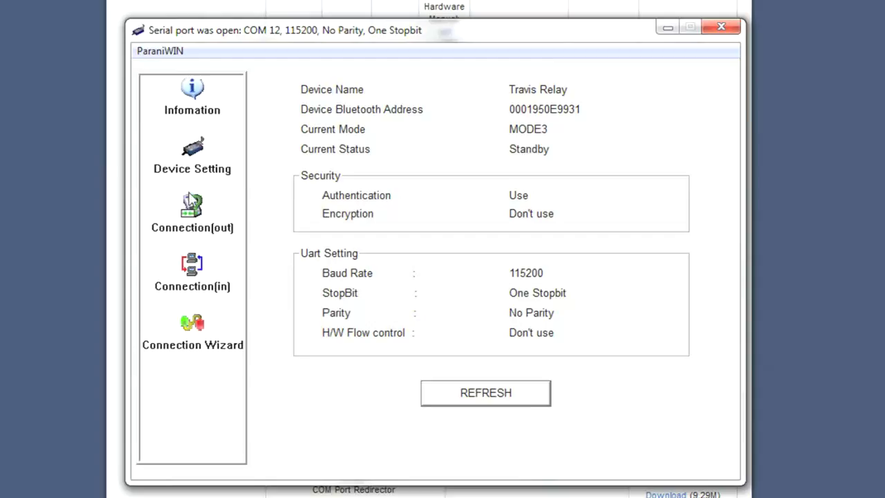
Show the Device Setting page: MODE3, RS-232 at 115200 baud, Authentication enabled
{"action": "left_click", "coordinate": [199, 156]}
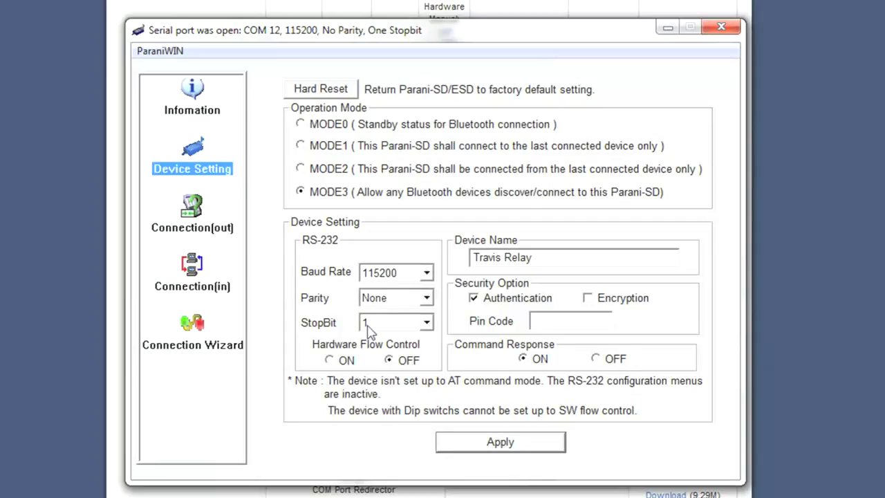
Select the device name, enter a PIN code, and apply the settings to the module
{"action": "left_click", "coordinate": [558, 254]}
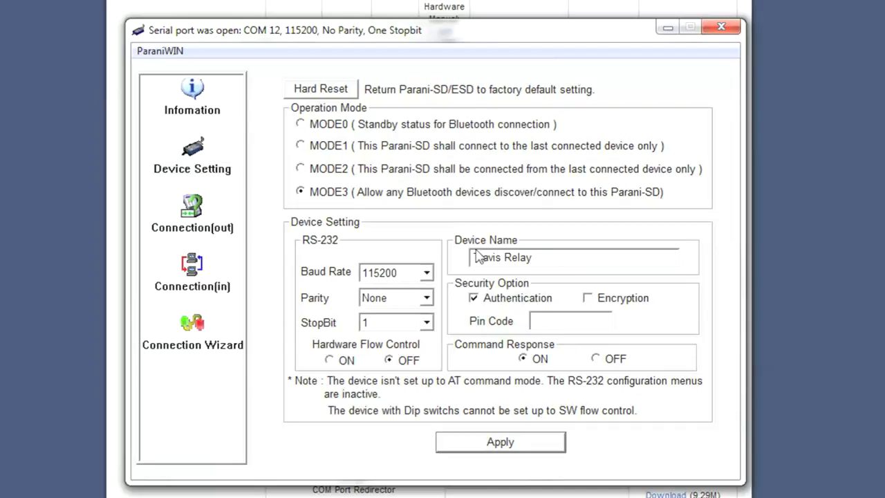
{"action": "left_click_drag", "start_coordinate": [472, 257], "coordinate": [545, 257]}
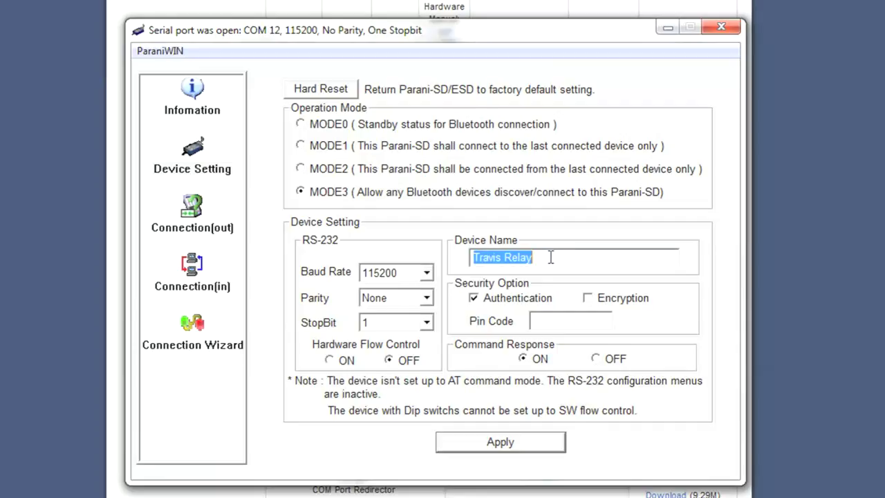
{"action": "left_click", "coordinate": [544, 257]}
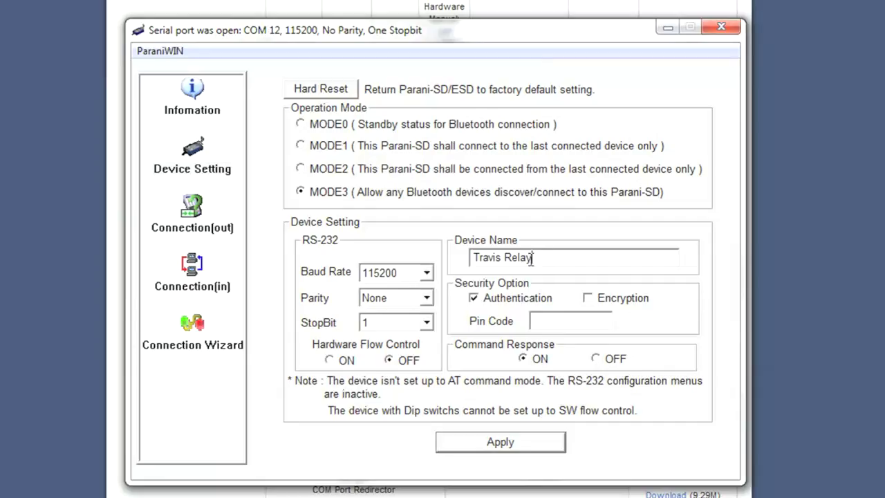
{"action": "left_click_drag", "start_coordinate": [533, 257], "coordinate": [471, 257]}
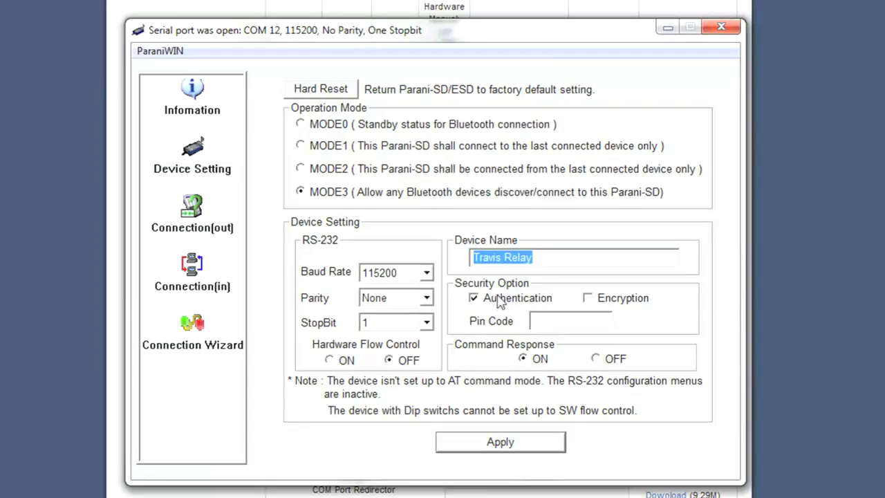
{"action": "left_click", "coordinate": [533, 321]}
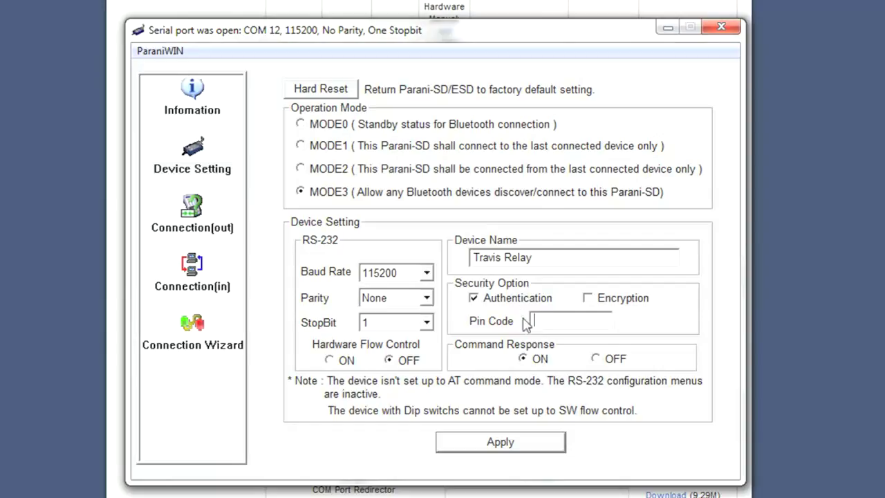
{"action": "type", "text": "12"}
{"action": "left_click", "coordinate": [495, 439]}
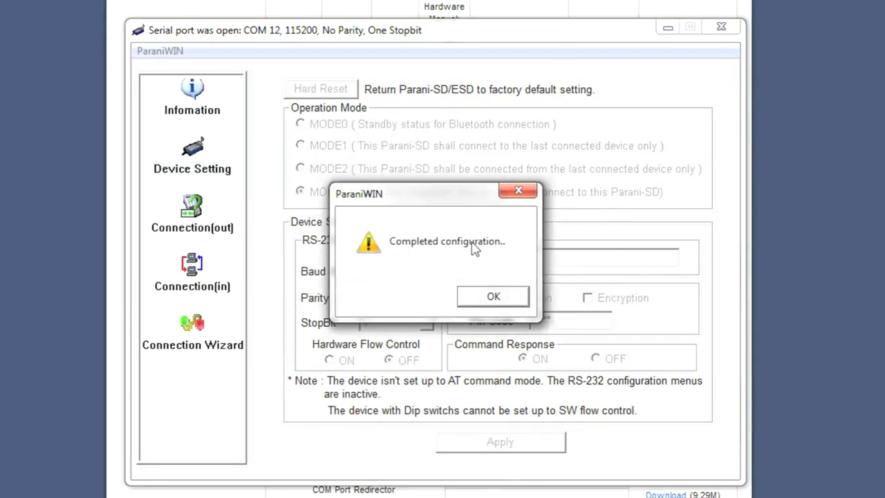
Dismiss the Completed configuration message and minimize ParaniWin and Chrome
{"action": "left_click", "coordinate": [498, 297]}
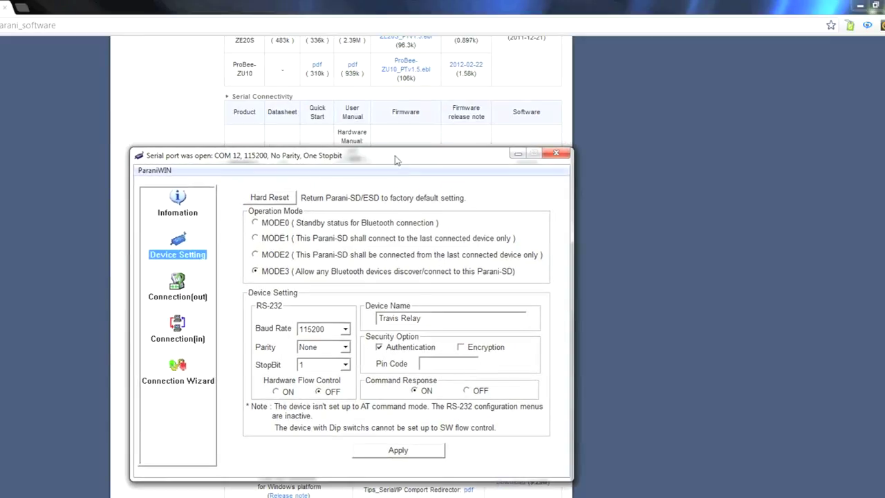
{"action": "left_click", "coordinate": [515, 156]}
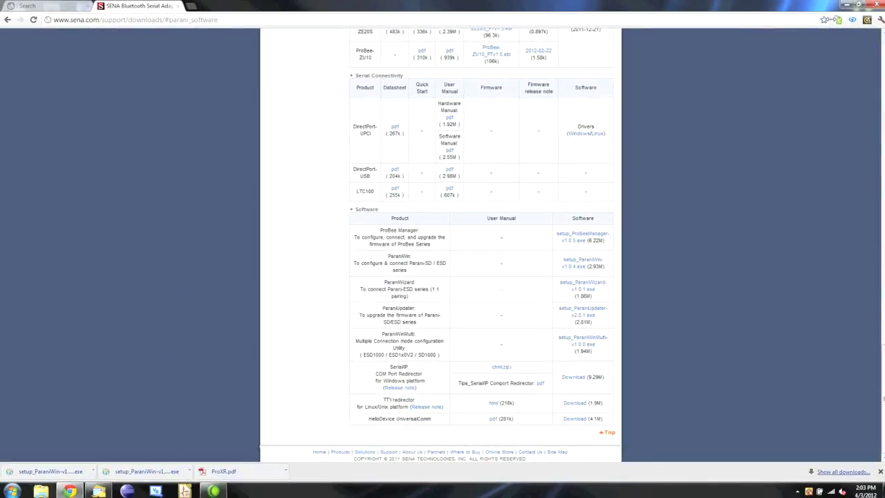
{"action": "left_click", "coordinate": [847, 5]}
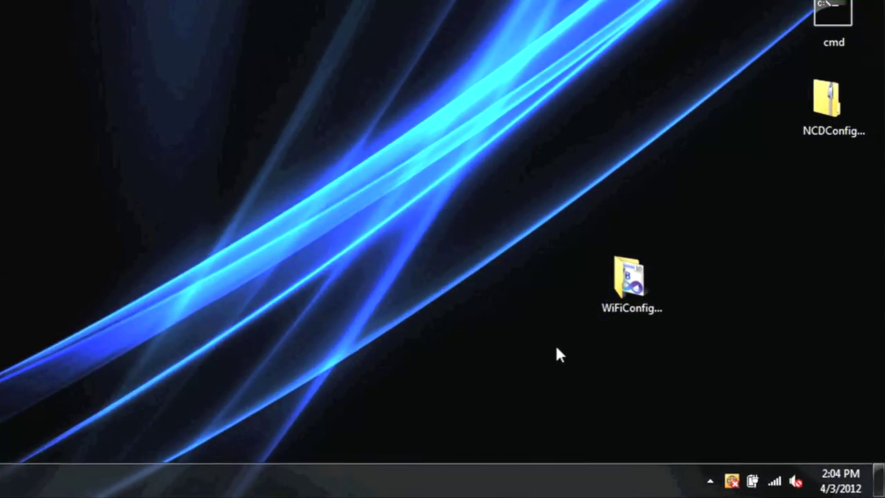
Pair the relay module through the tray Bluetooth icon's Add a Device, entering its pairing code
{"action": "left_click", "coordinate": [710, 480]}
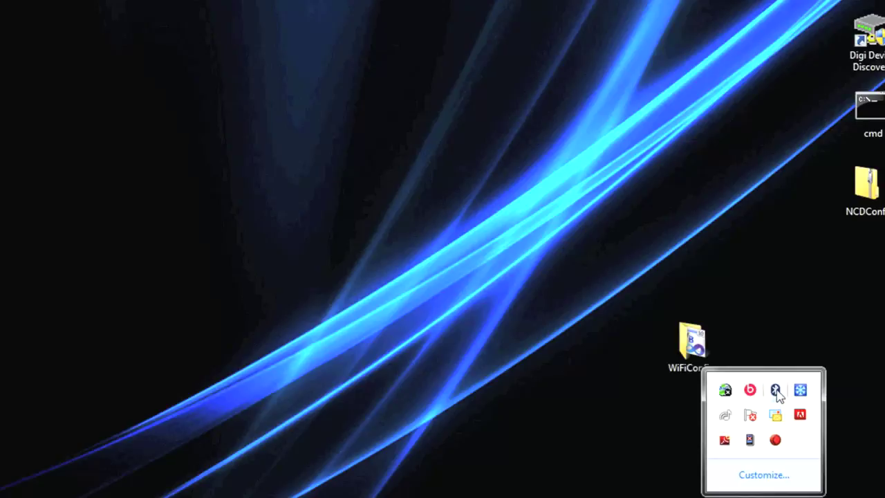
{"action": "right_click", "coordinate": [775, 392]}
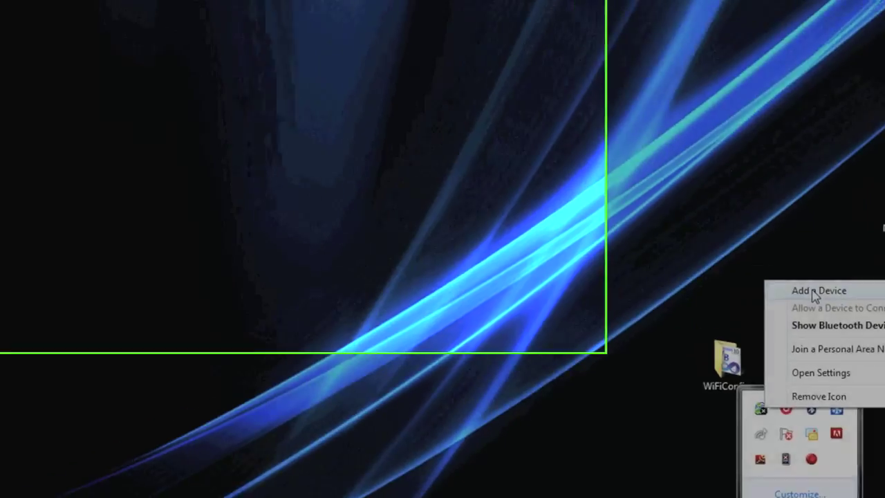
{"action": "left_click", "coordinate": [779, 275]}
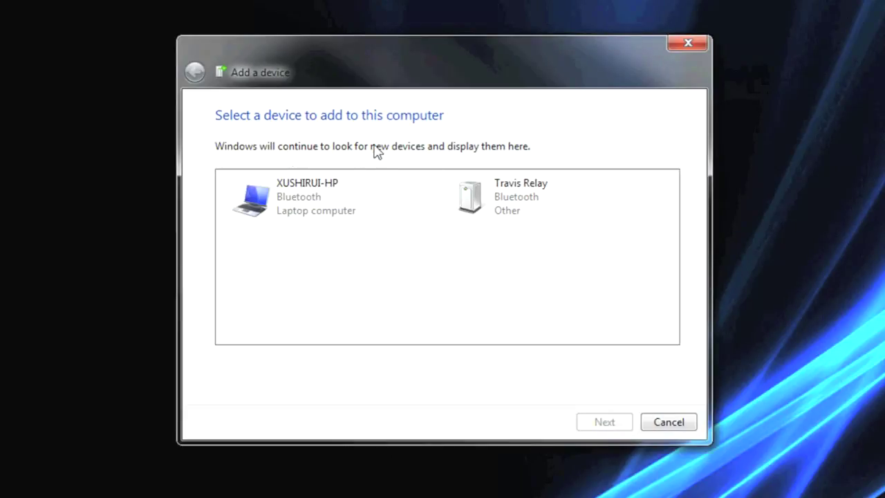
{"action": "left_click", "coordinate": [528, 199]}
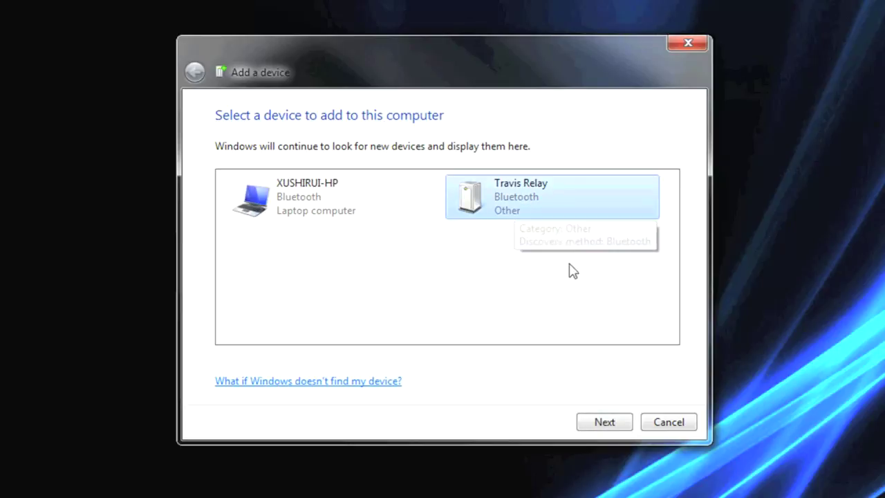
{"action": "left_click", "coordinate": [611, 425]}
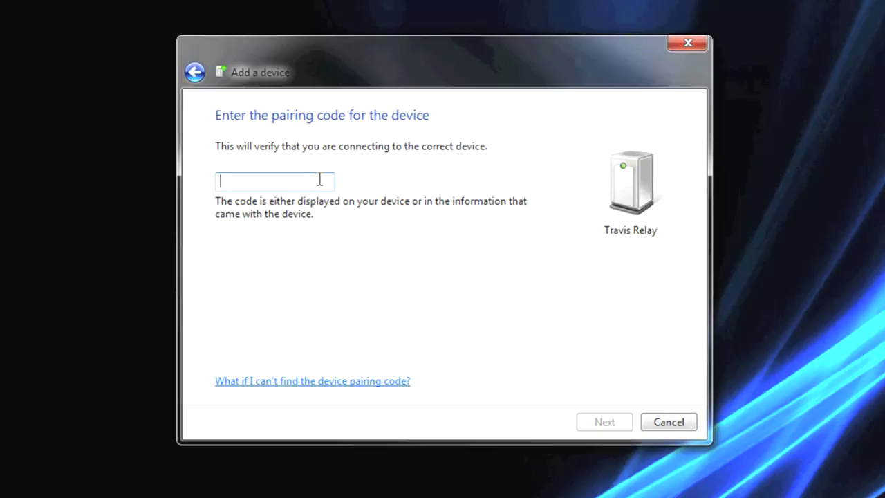
{"action": "type", "text": "1234"}
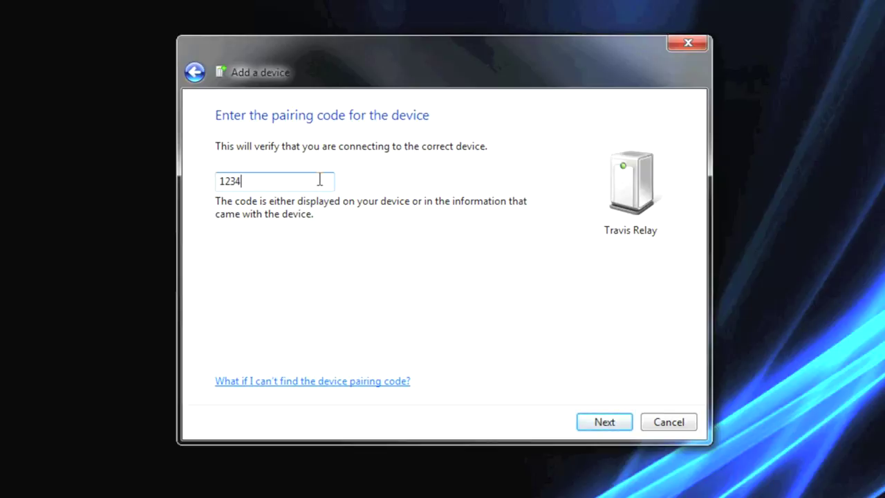
{"action": "left_click", "coordinate": [617, 423]}
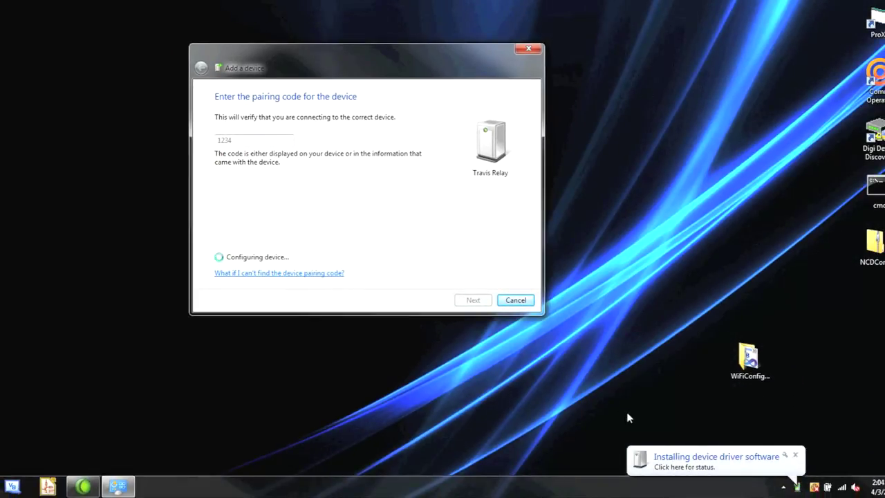
Close the finished pairing window, then the driver status dialog once COM19 and COM20 are ready
{"action": "left_click", "coordinate": [684, 461]}
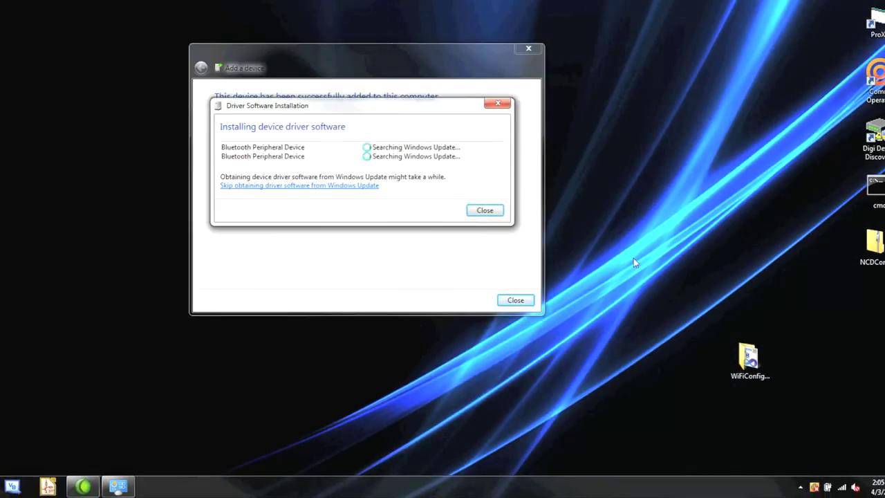
{"action": "left_click_drag", "start_coordinate": [344, 108], "coordinate": [581, 109]}
{"action": "left_click_drag", "start_coordinate": [423, 50], "coordinate": [309, 56]}
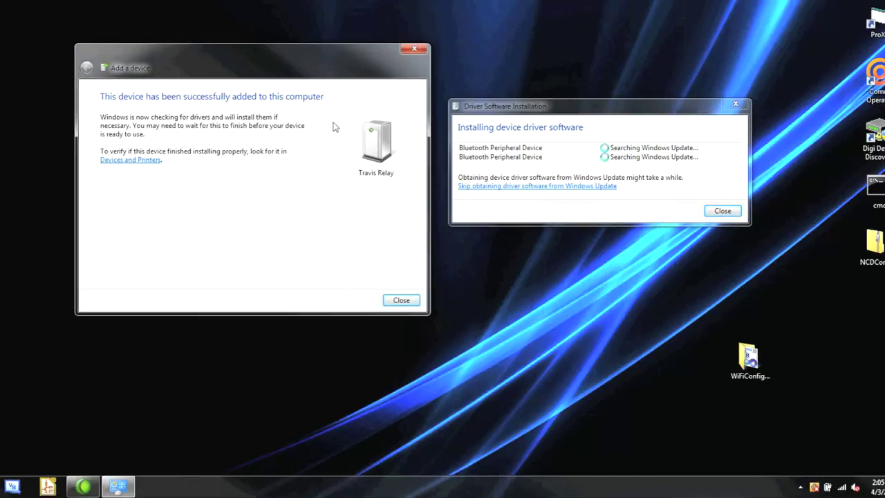
{"action": "left_click", "coordinate": [412, 50]}
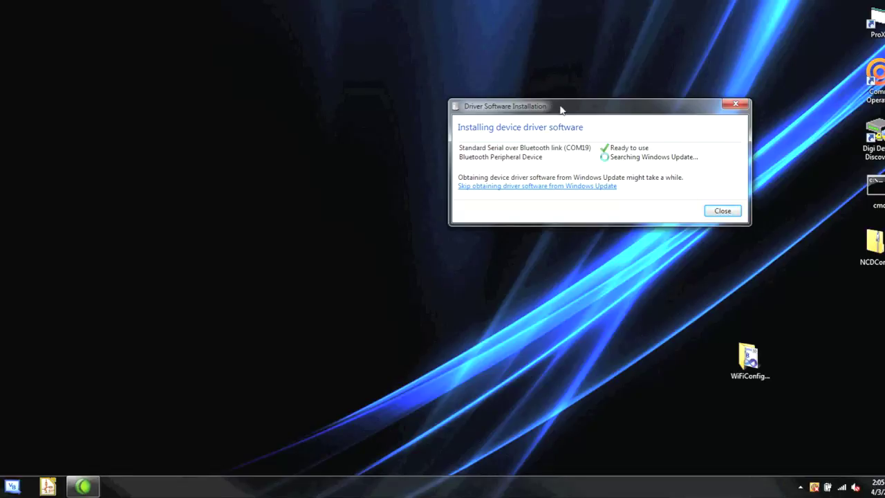
{"action": "left_click_drag", "start_coordinate": [561, 108], "coordinate": [472, 63]}
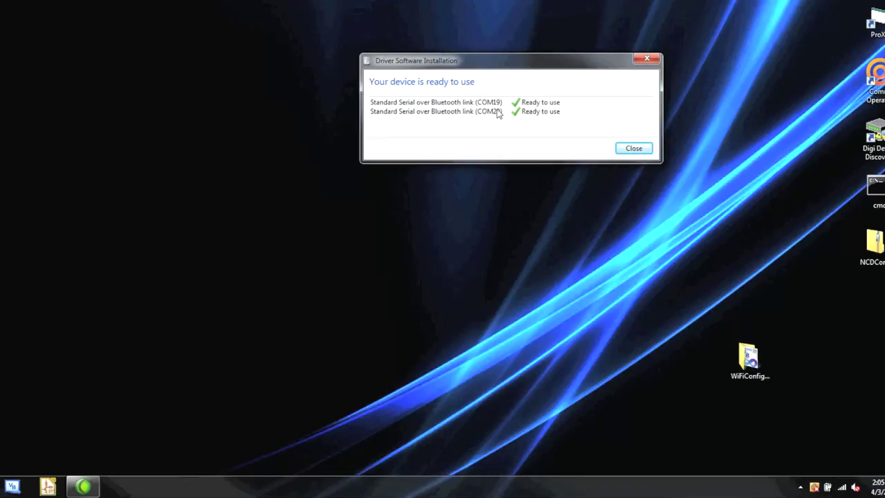
{"action": "left_click", "coordinate": [647, 62]}
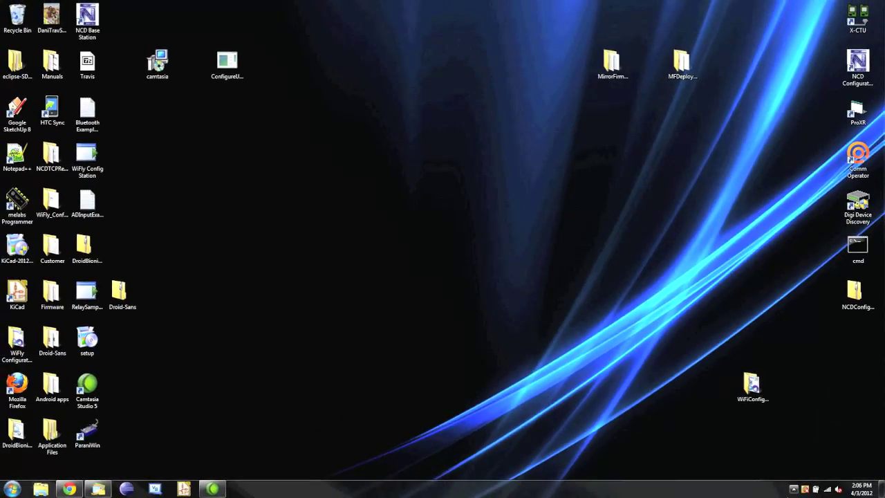
{"action": "left_click", "coordinate": [794, 489]}
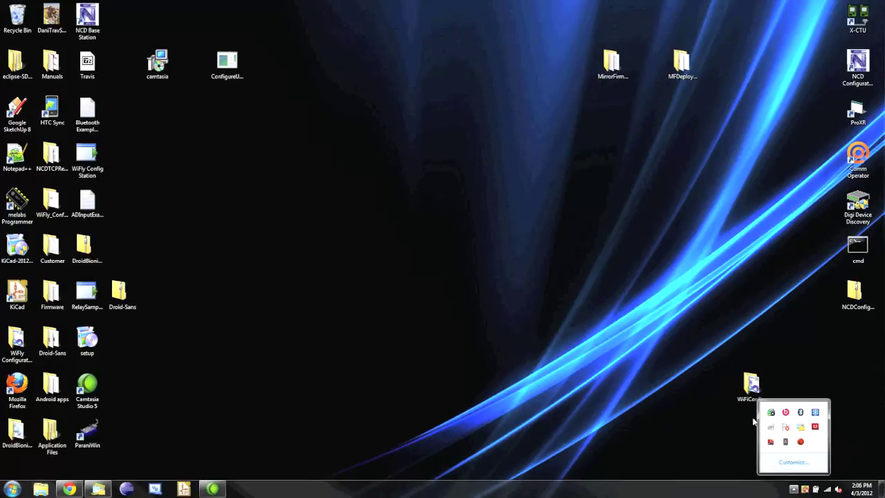
{"action": "right_click", "coordinate": [801, 412]}
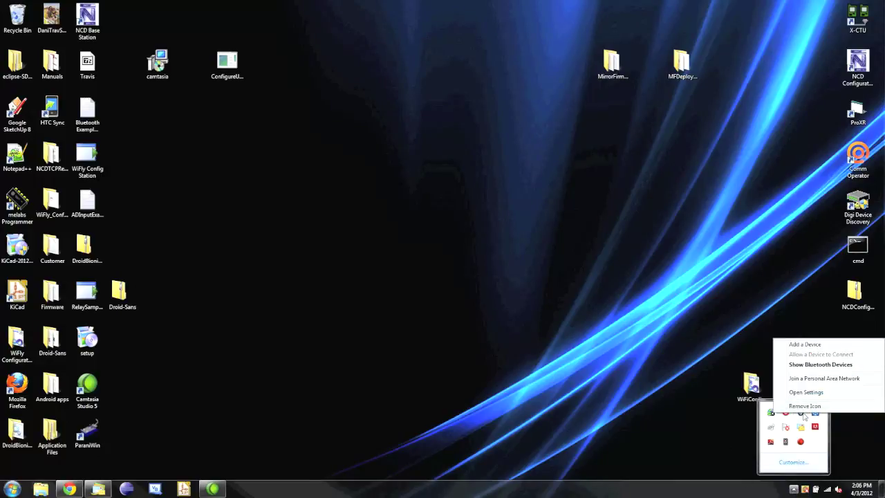
{"action": "left_click", "coordinate": [804, 365]}
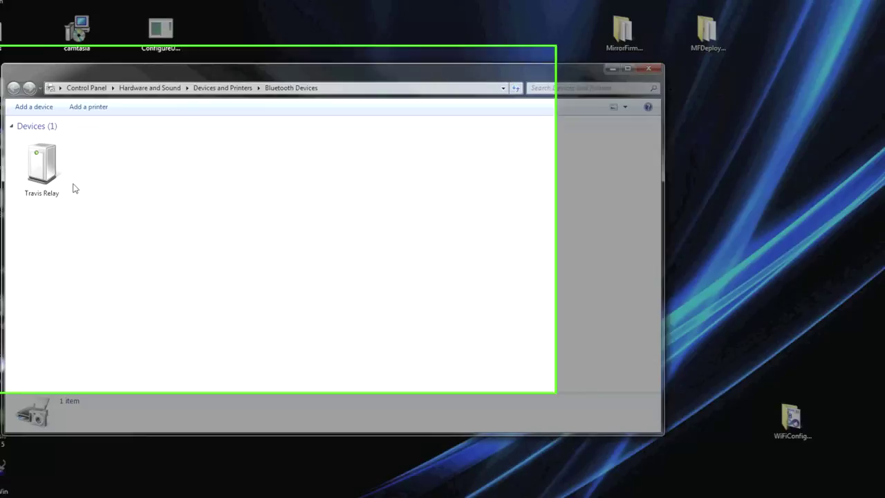
{"action": "left_click", "coordinate": [47, 177]}
{"action": "double_click", "coordinate": [154, 190]}
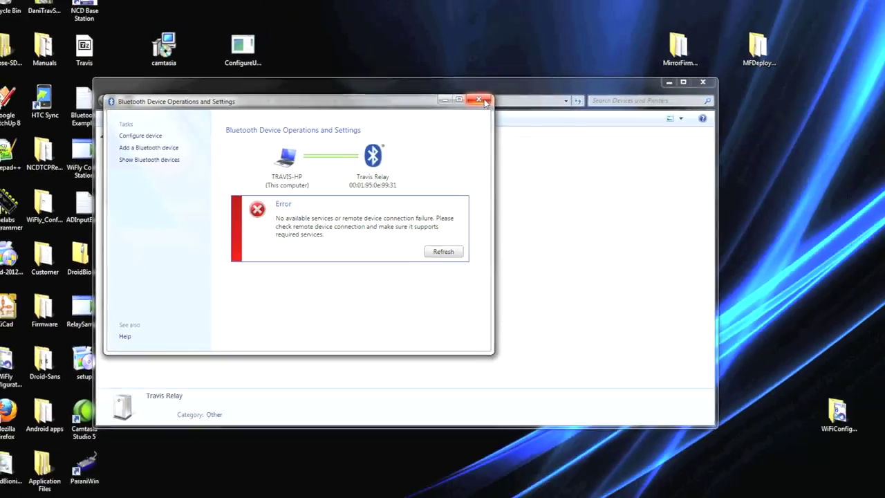
{"action": "left_click", "coordinate": [660, 62]}
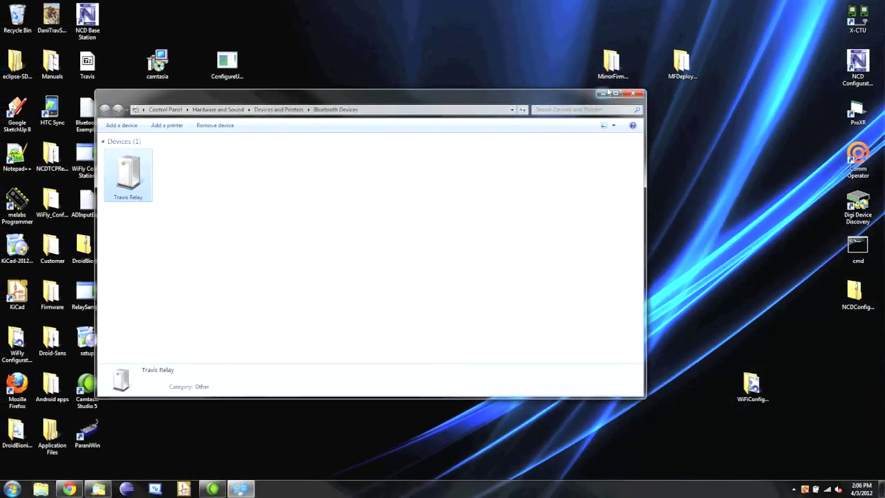
{"action": "left_click", "coordinate": [631, 95]}
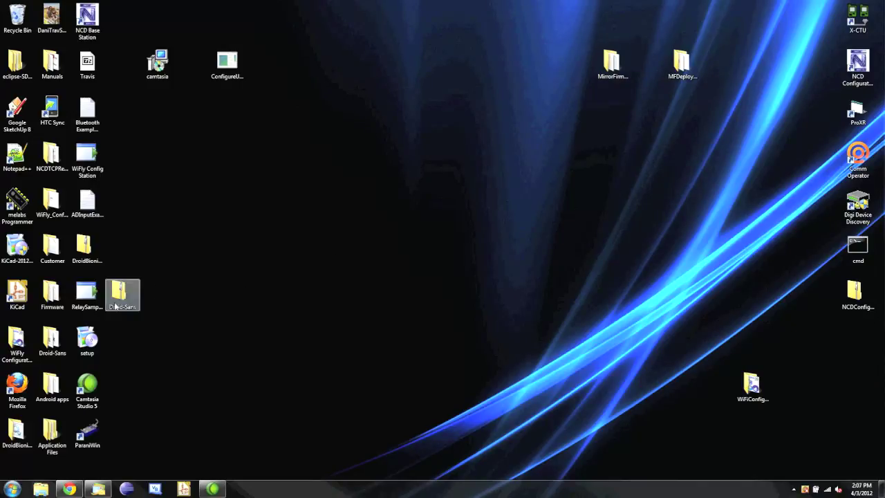
{"action": "left_click", "coordinate": [70, 488]}
{"action": "left_click", "coordinate": [62, 7]}
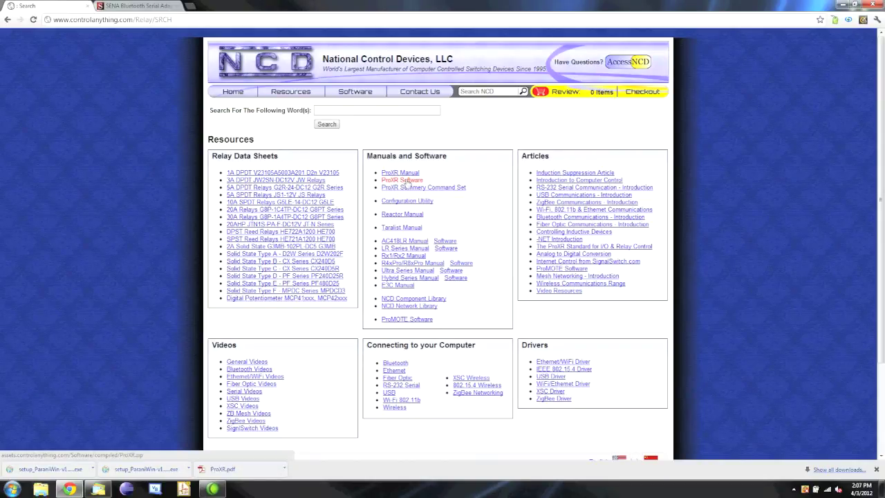
{"action": "key", "text": "super+d"}
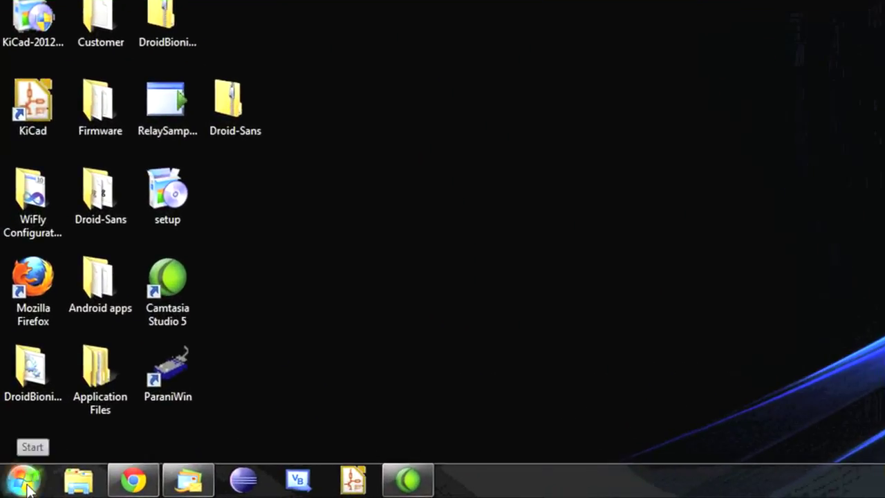
Launch ProXR from the NCD ProXR folder in the Start menu's program list
{"action": "left_click", "coordinate": [25, 484]}
{"action": "left_click", "coordinate": [73, 409]}
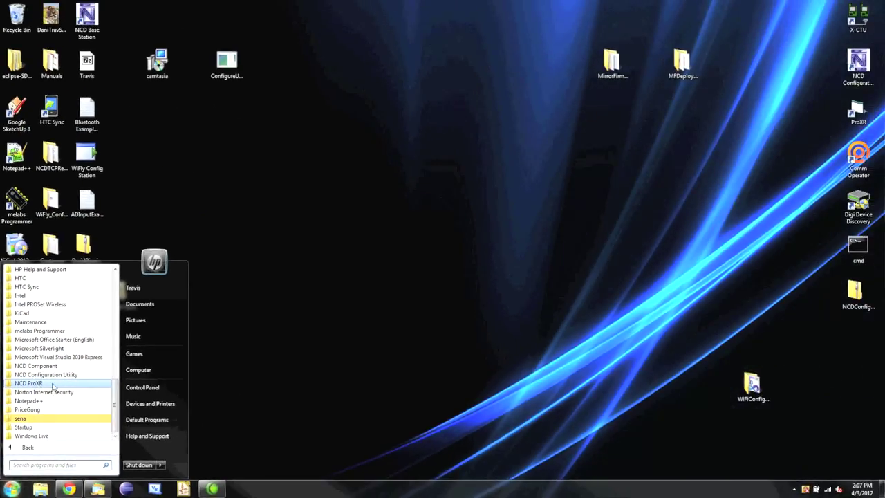
{"action": "left_click", "coordinate": [27, 385]}
{"action": "left_click", "coordinate": [27, 385]}
{"action": "left_click", "coordinate": [27, 385]}
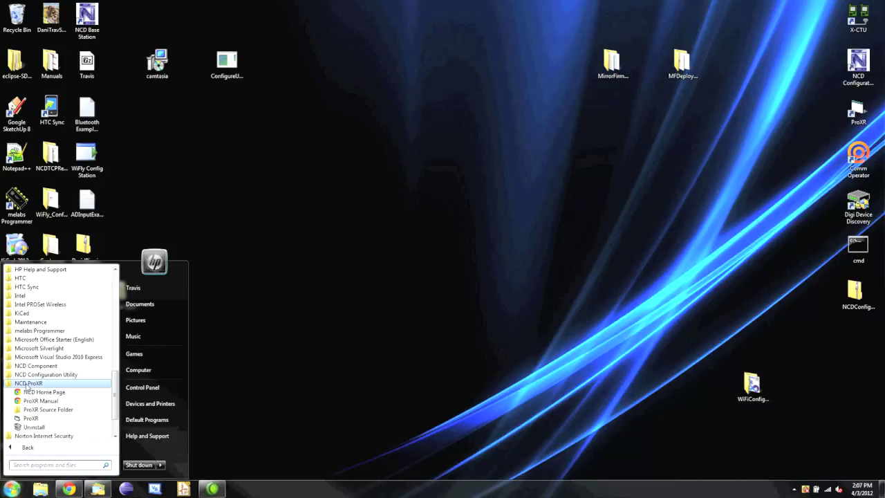
{"action": "left_click", "coordinate": [30, 419]}
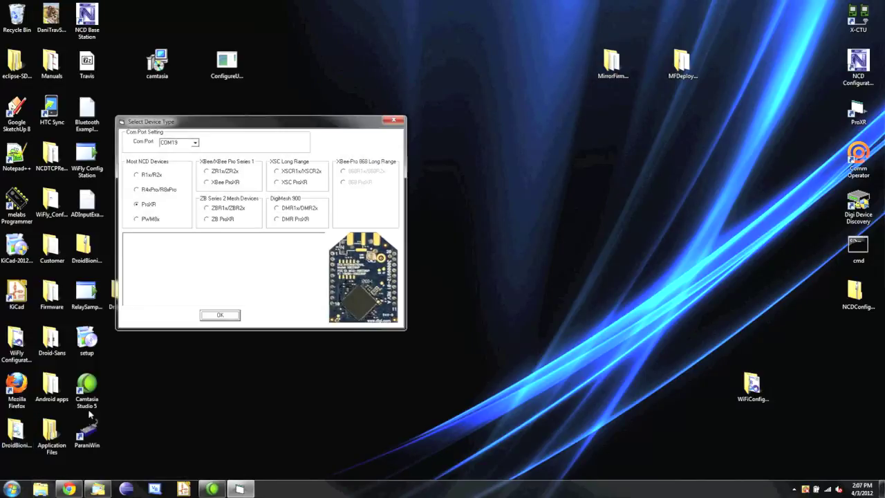
In Select Device Type, keep port COM19 and choose ProXR as the device type
{"action": "left_click", "coordinate": [195, 144]}
{"action": "left_click", "coordinate": [184, 145]}
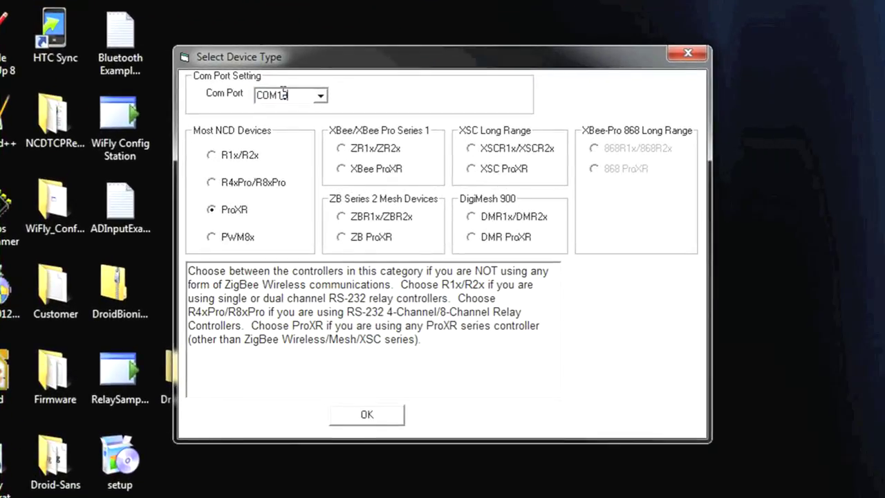
{"action": "left_click", "coordinate": [222, 213]}
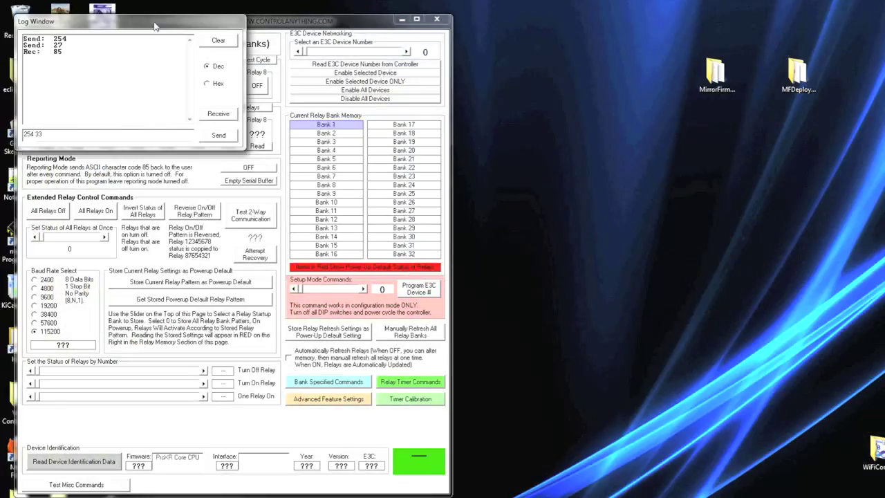
Move the Log Window aside, toggle Relay 1 and Relay 2, then close ProXR
{"action": "left_click_drag", "start_coordinate": [155, 26], "coordinate": [674, 43]}
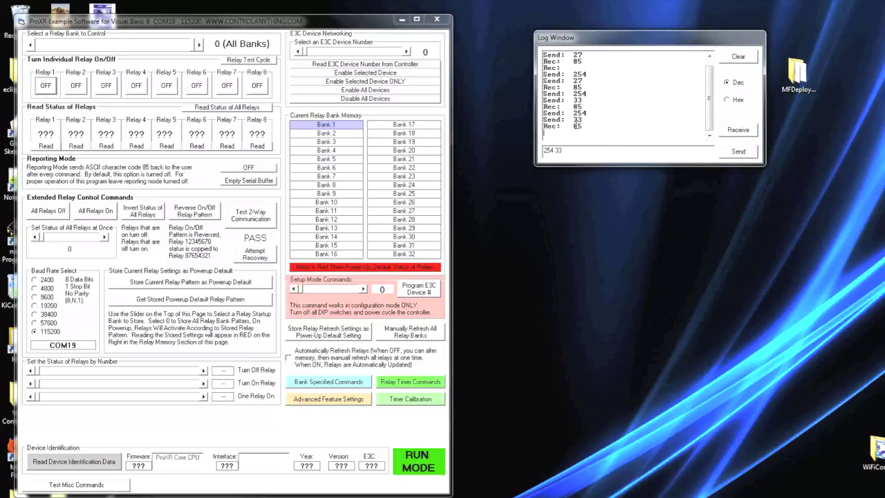
{"action": "left_click", "coordinate": [44, 86]}
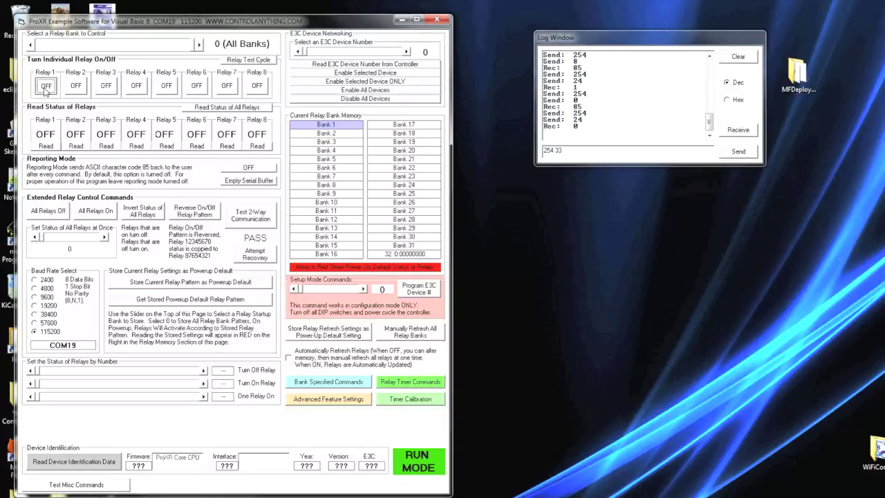
{"action": "left_click", "coordinate": [81, 86]}
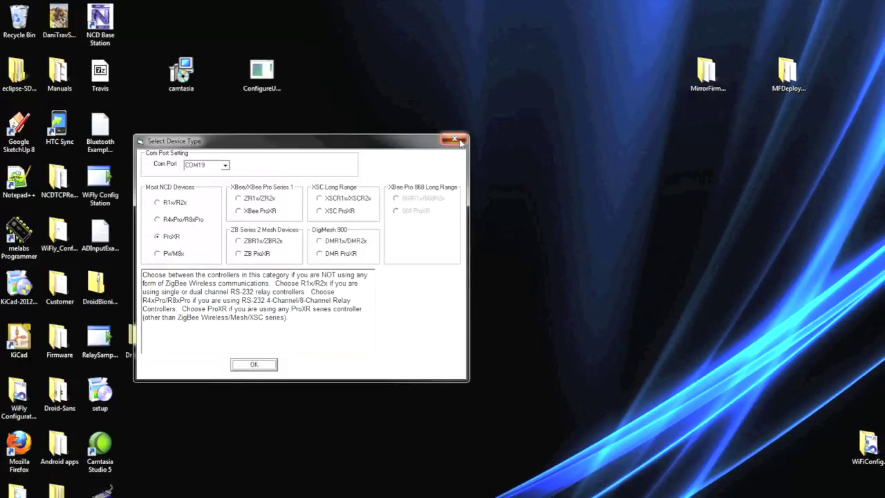
{"action": "left_click", "coordinate": [454, 140]}
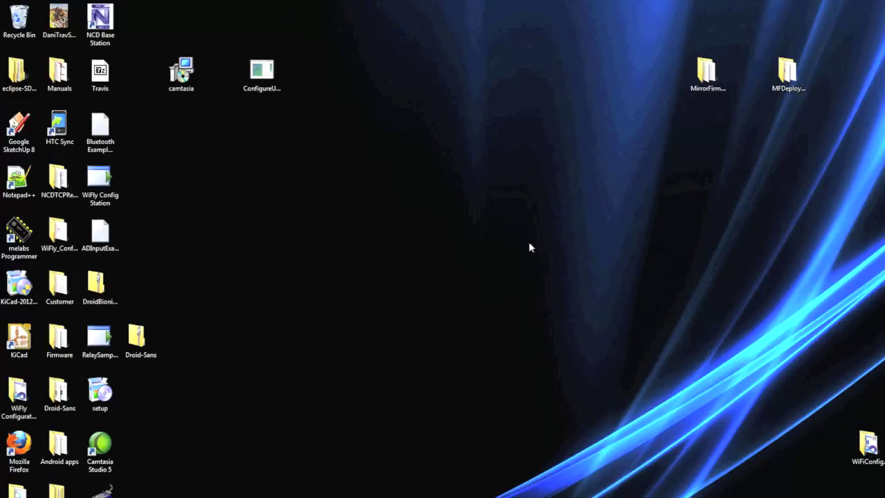